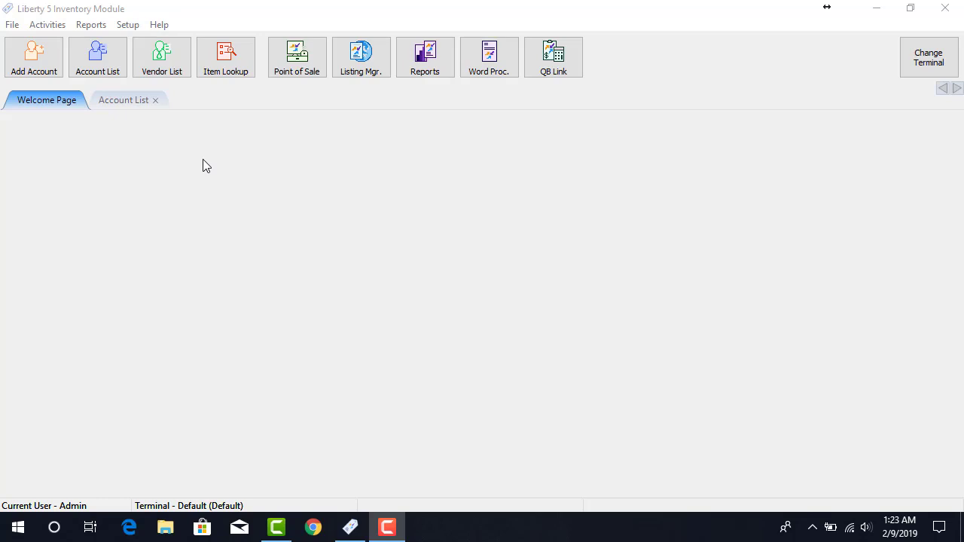
# - Create a new widget captioned "Recurring Fees" and check which roles it is assigned to
pyautogui.click(128, 27)
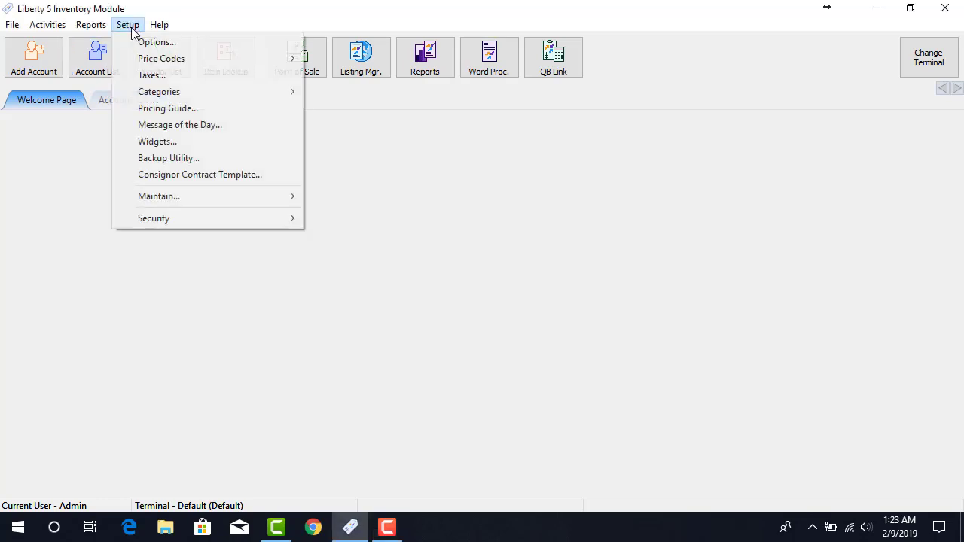
pyautogui.click(180, 144)
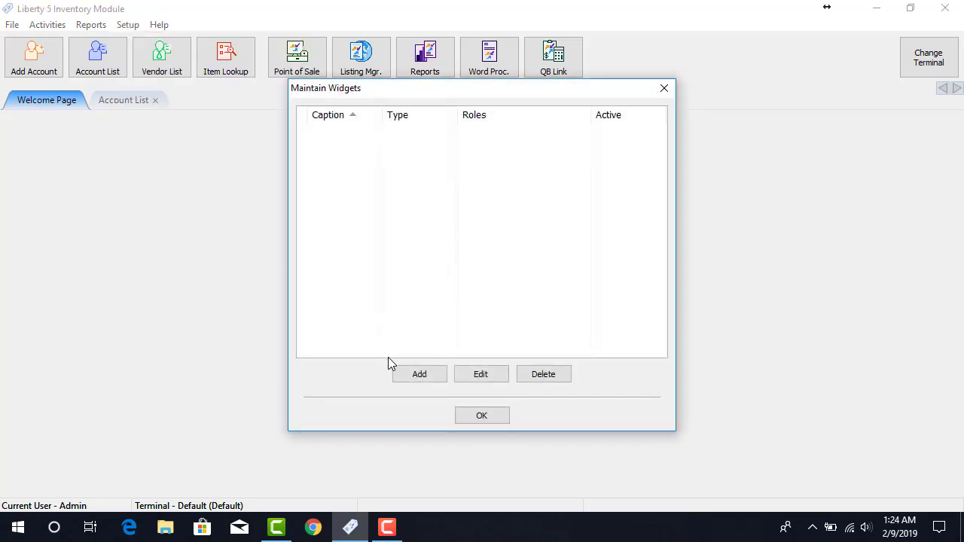
pyautogui.click(428, 374)
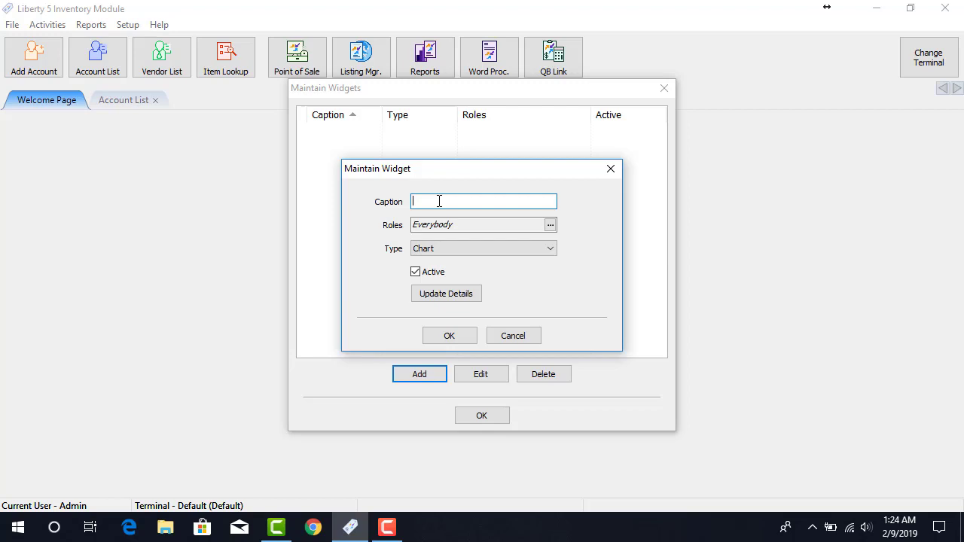
pyautogui.write('Recurring Fees')
pyautogui.click(551, 227)
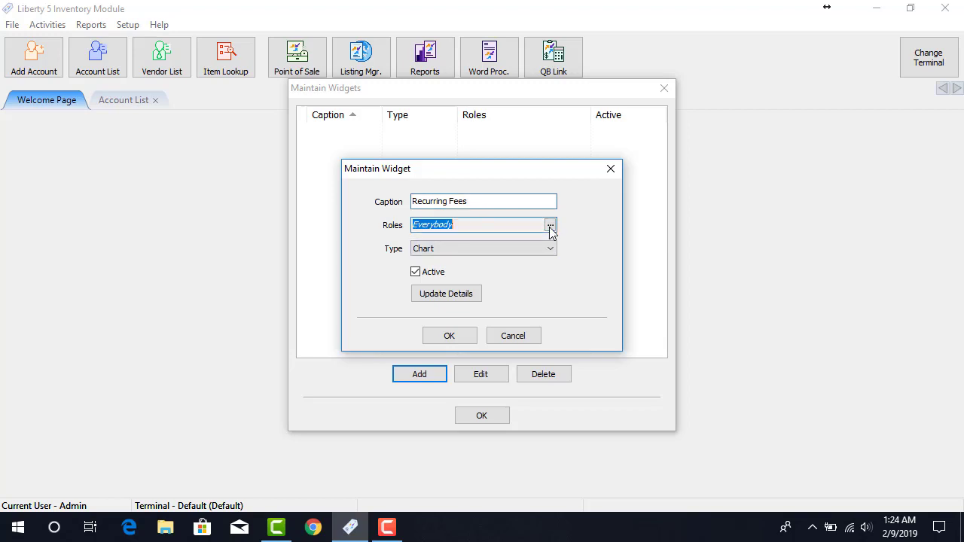
pyautogui.click(551, 227)
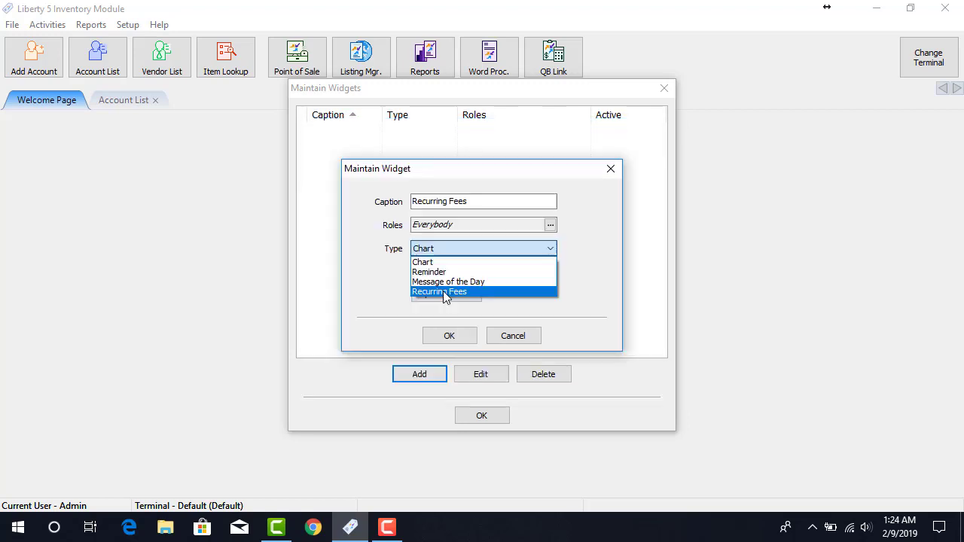
# - Set the new widget's type to Recurring Fees, save it and finish maintaining widgets
pyautogui.click(444, 258)
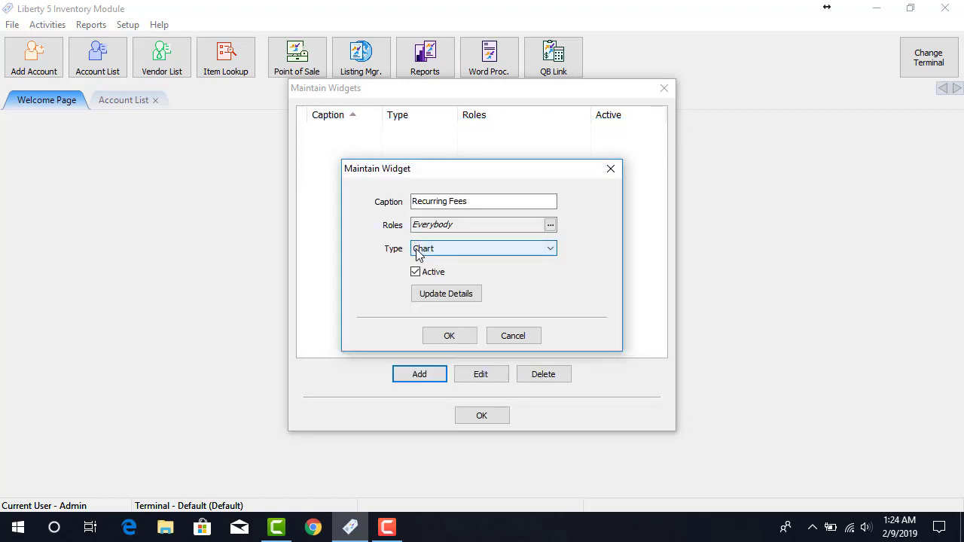
pyautogui.click(475, 250)
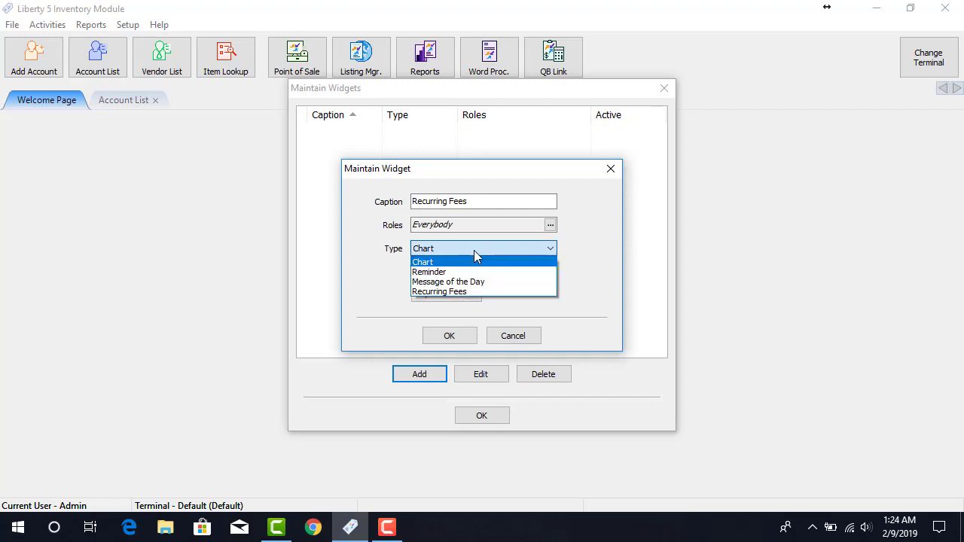
pyautogui.click(458, 292)
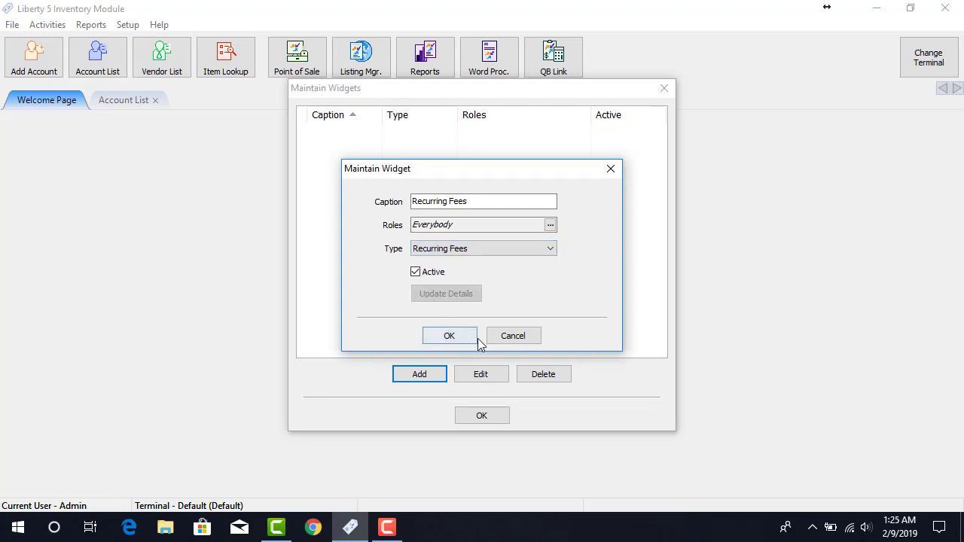
pyautogui.click(450, 336)
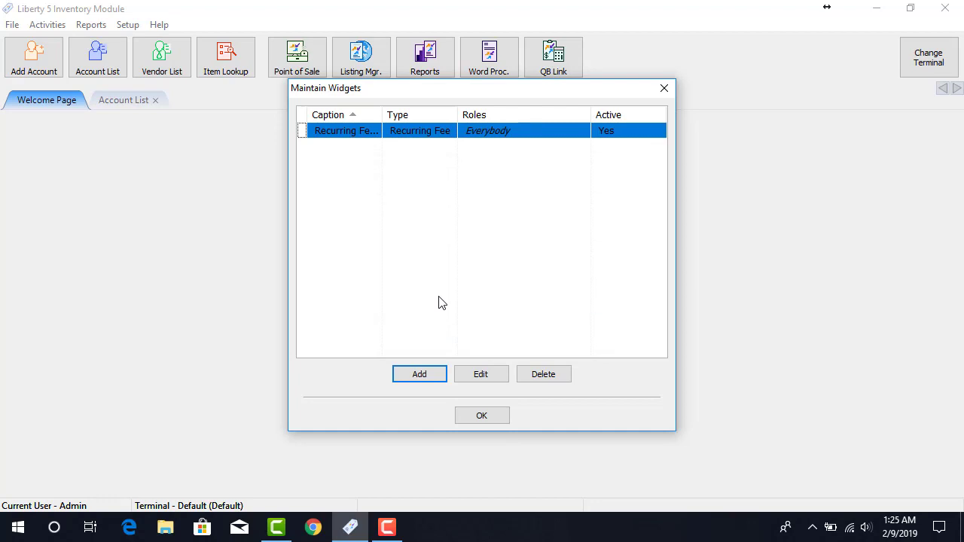
pyautogui.click(482, 417)
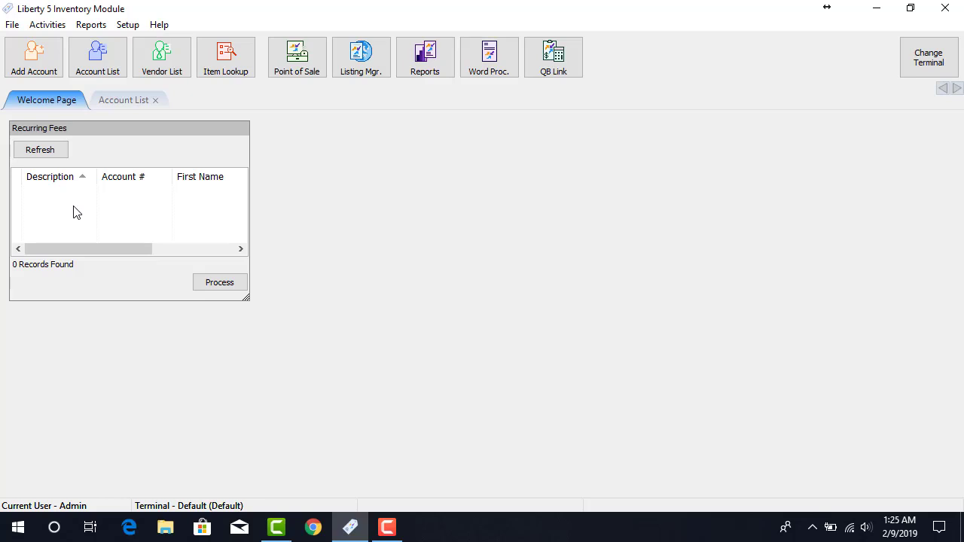
# - Start a new recurring fee type with the description "Monthly Vendor Fee"
pyautogui.click(126, 26)
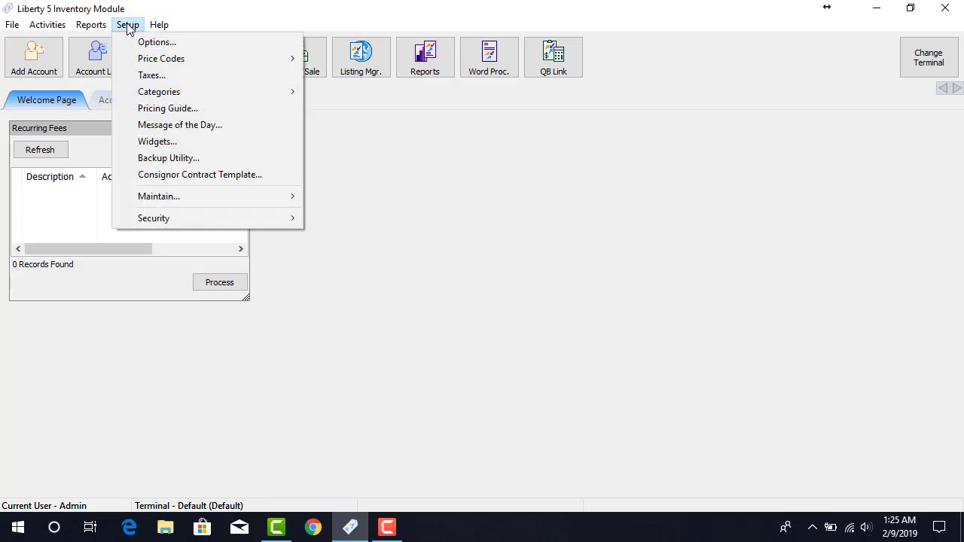
pyautogui.moveTo(218, 200)
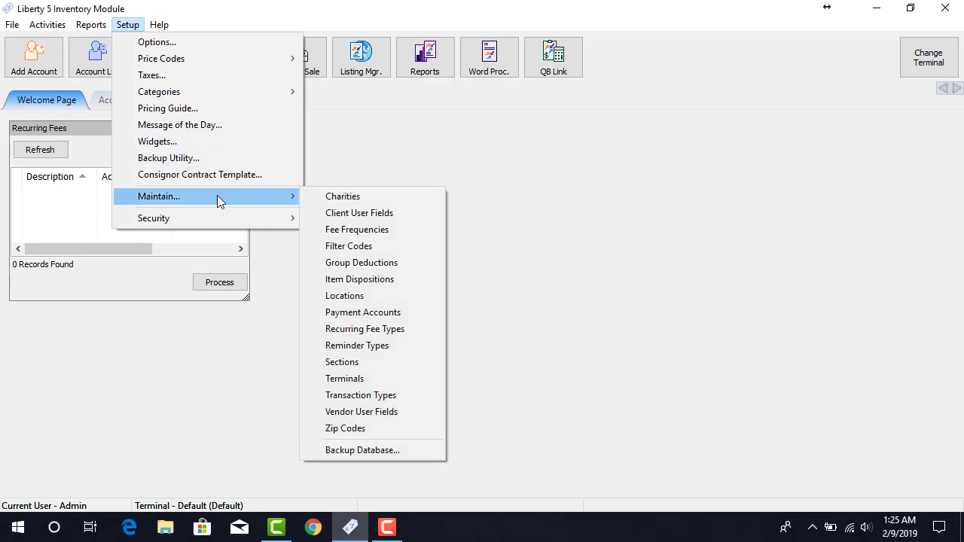
pyautogui.click(360, 333)
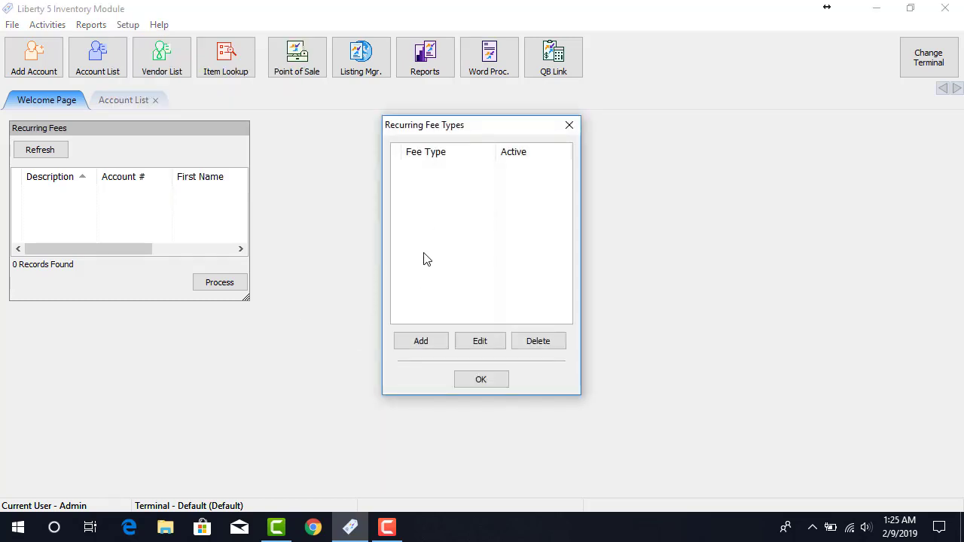
pyautogui.click(422, 345)
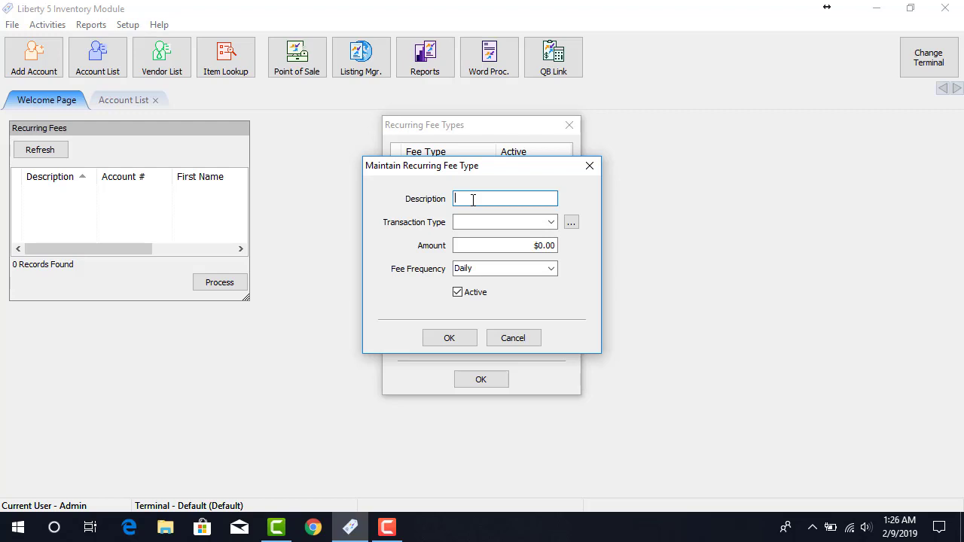
pyautogui.write('Monthly Vendor Fee')
# - Create a transaction type for the fee, described as "Monthy Vendor Fee", with G/L account type Other Current Asset
pyautogui.click(532, 223)
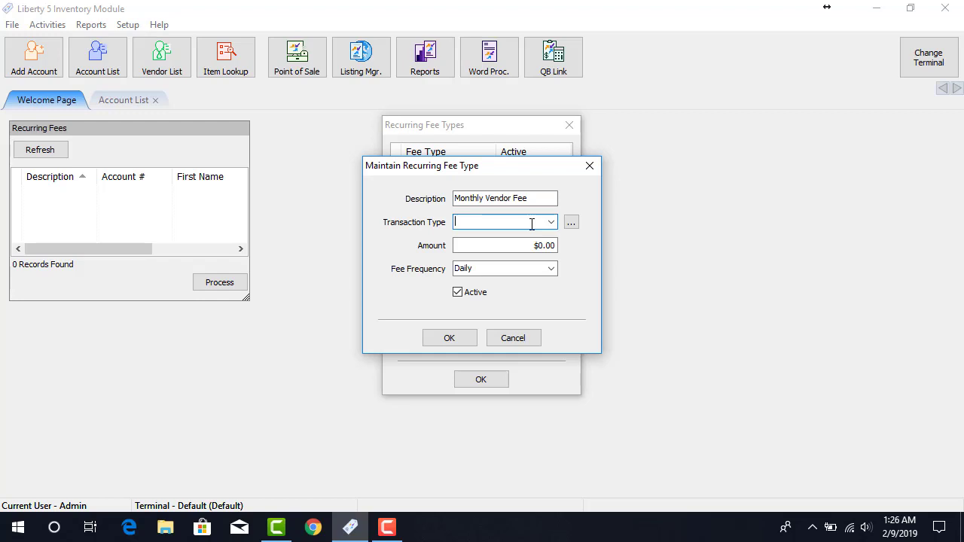
pyautogui.click(572, 226)
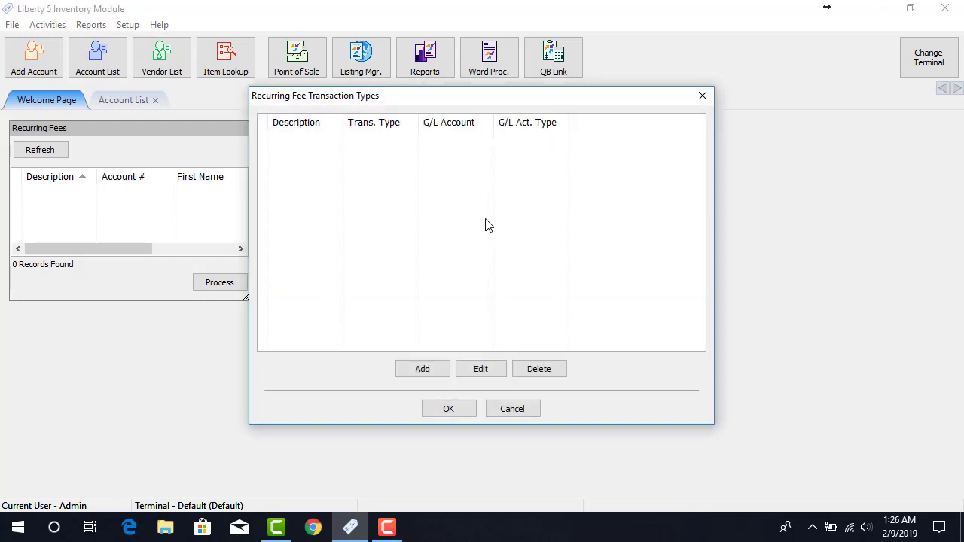
pyautogui.click(421, 375)
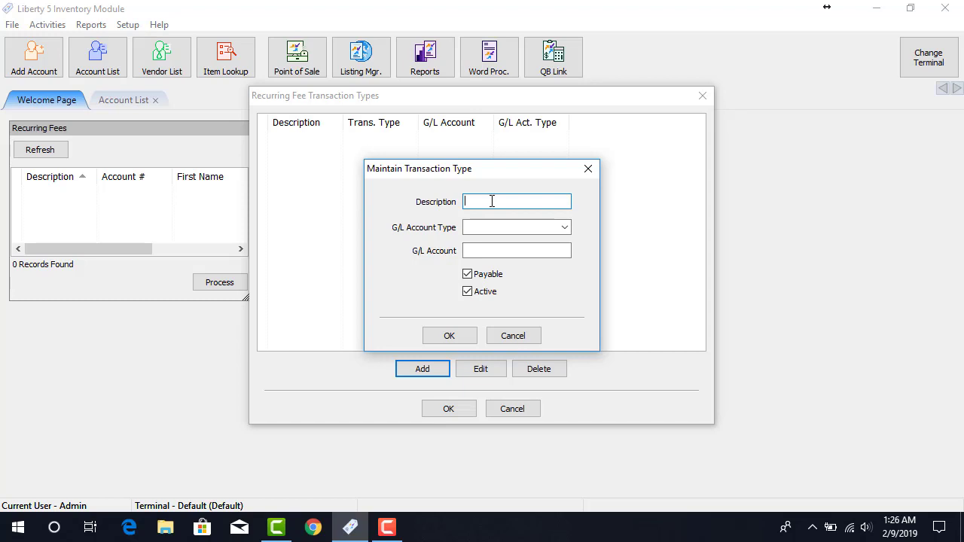
pyautogui.write('Monthy Vendor Fee')
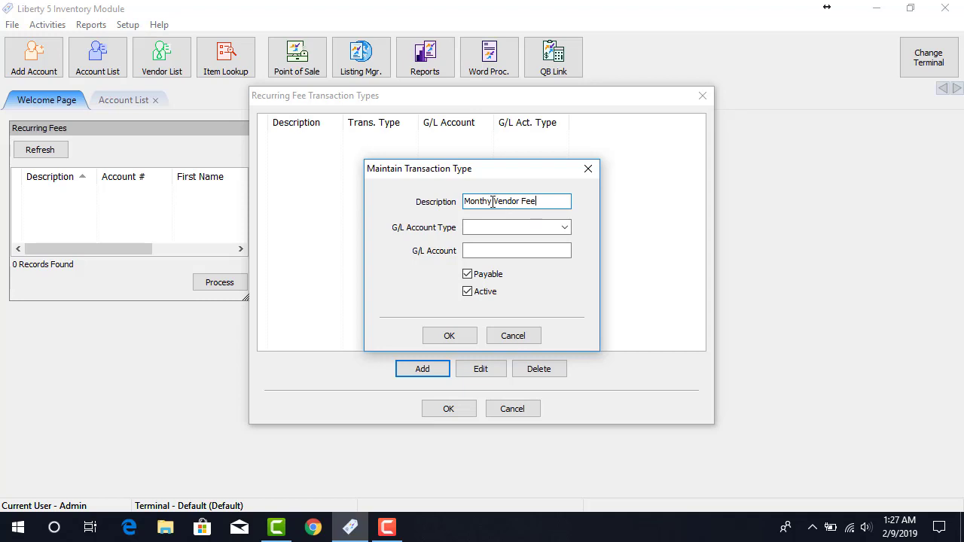
pyautogui.click(564, 228)
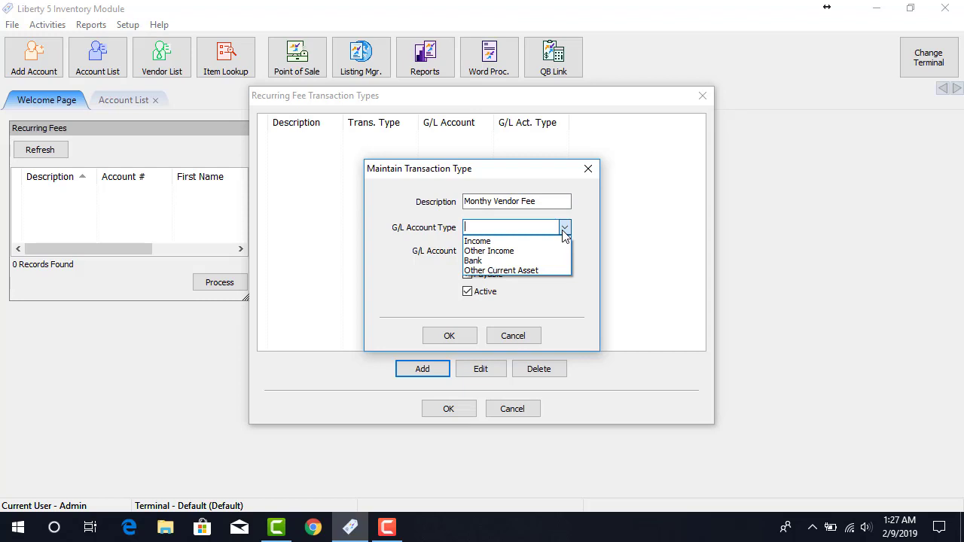
pyautogui.click(563, 232)
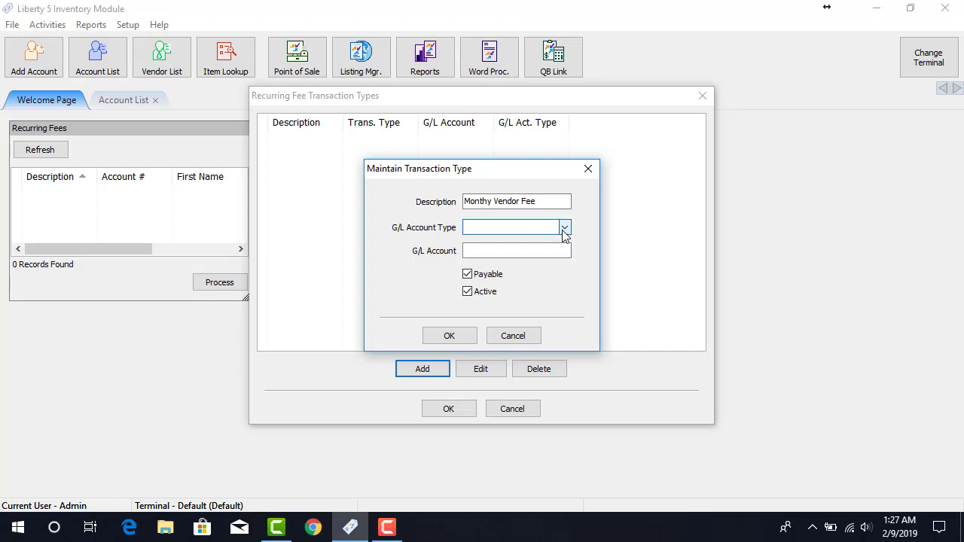
pyautogui.click(564, 230)
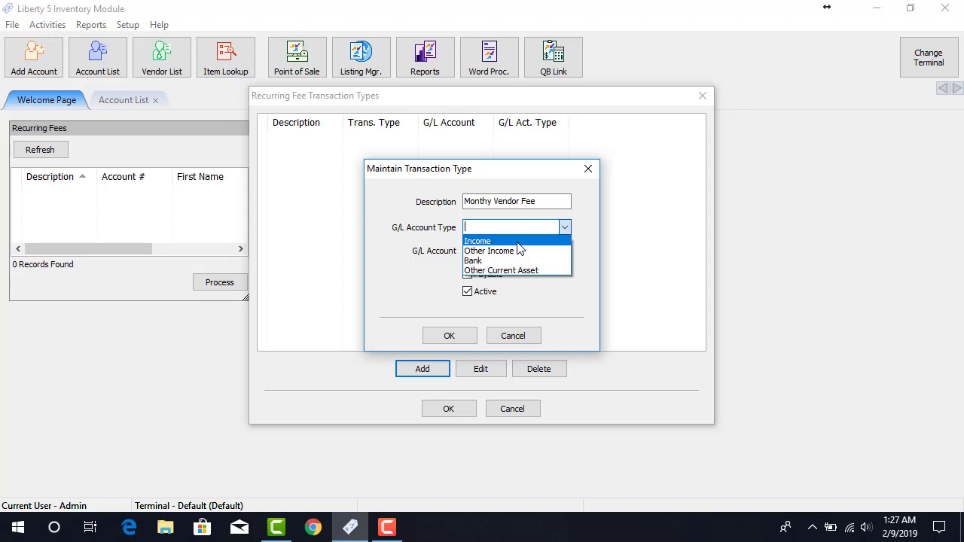
pyautogui.click(491, 271)
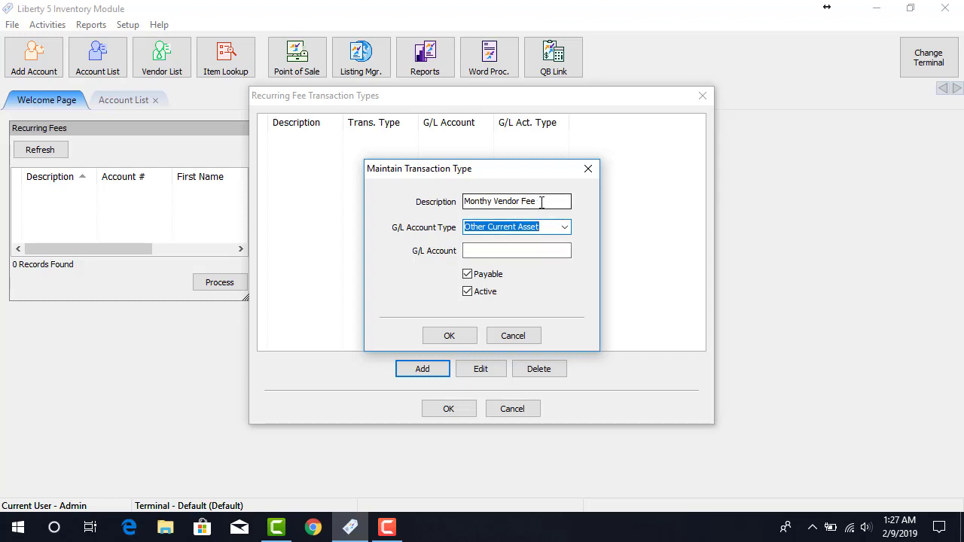
# - Copy the transaction type's description into its G/L account, save it and assign it to the recurring fee type
pyautogui.moveTo(540, 201); pyautogui.dragTo(475, 227)
pyautogui.rightClick(486, 200)
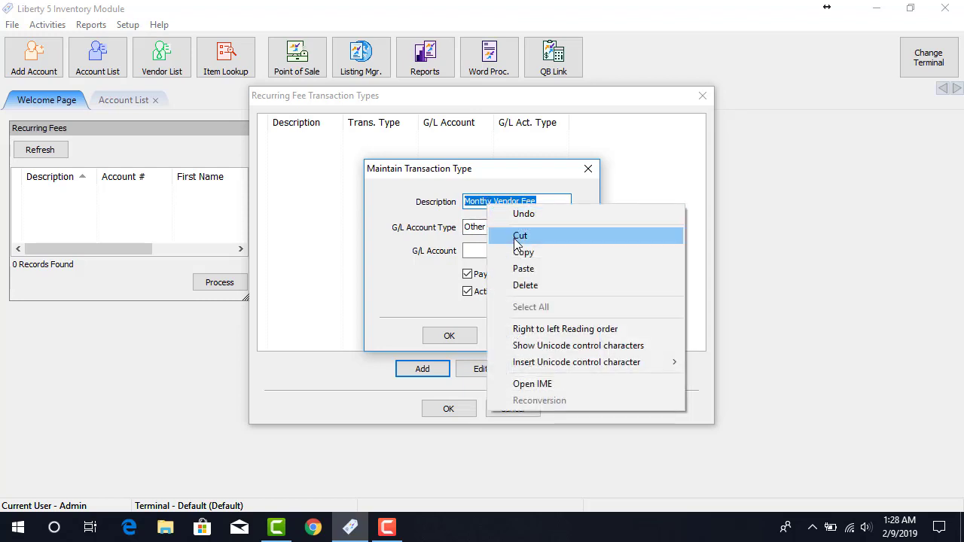
pyautogui.click(500, 251)
pyautogui.click(482, 250)
pyautogui.rightClick(481, 249)
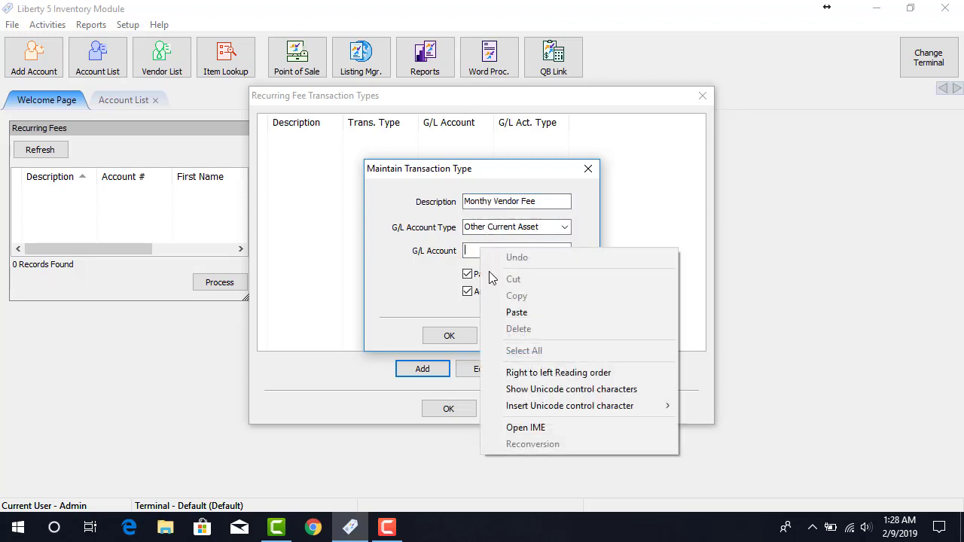
pyautogui.click(508, 310)
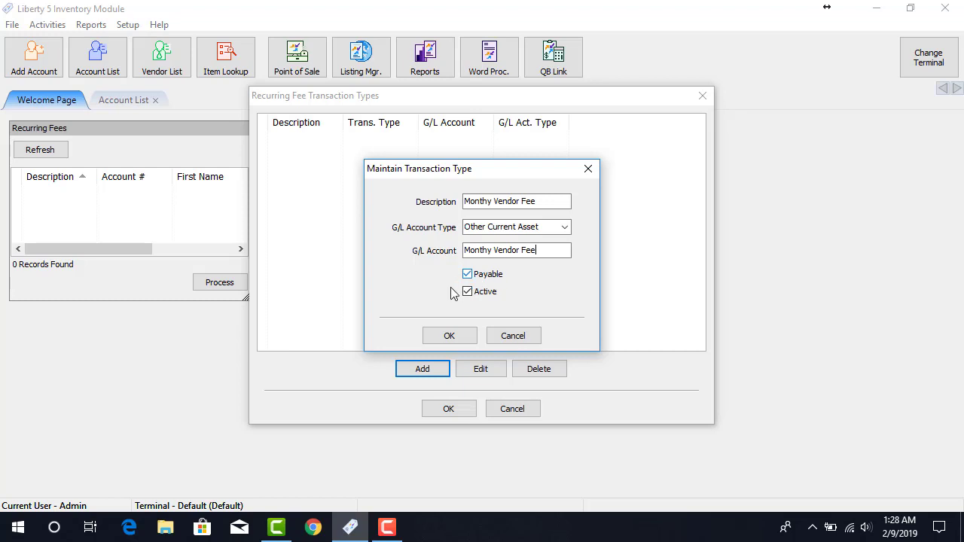
pyautogui.click(444, 337)
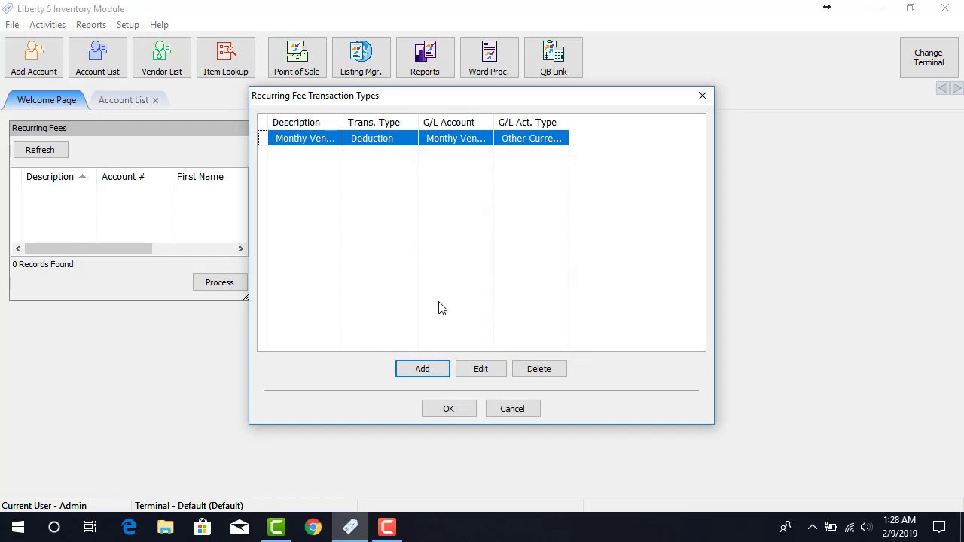
pyautogui.click(447, 407)
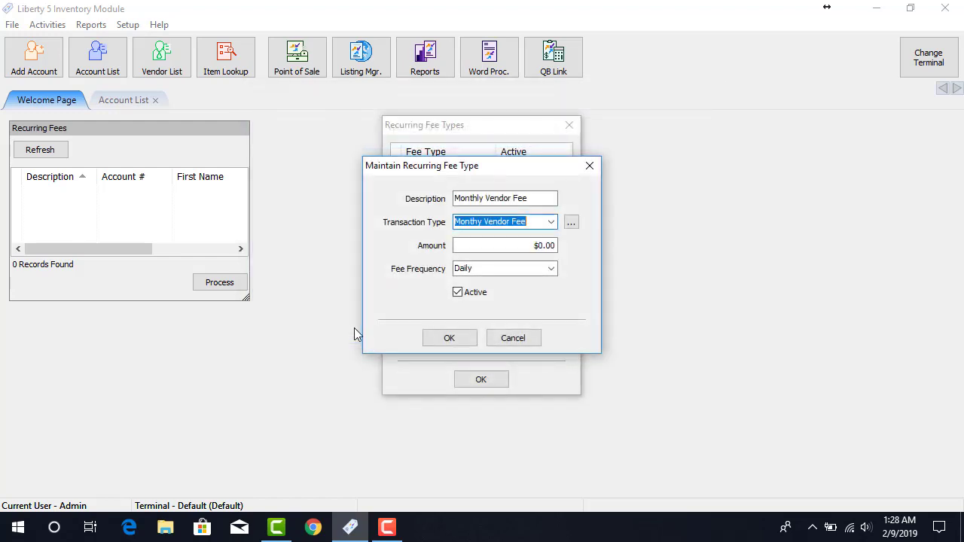
# - Set the fee amount to $10.00 and its frequency to Monthly, then save the recurring fee type
pyautogui.click(481, 245)
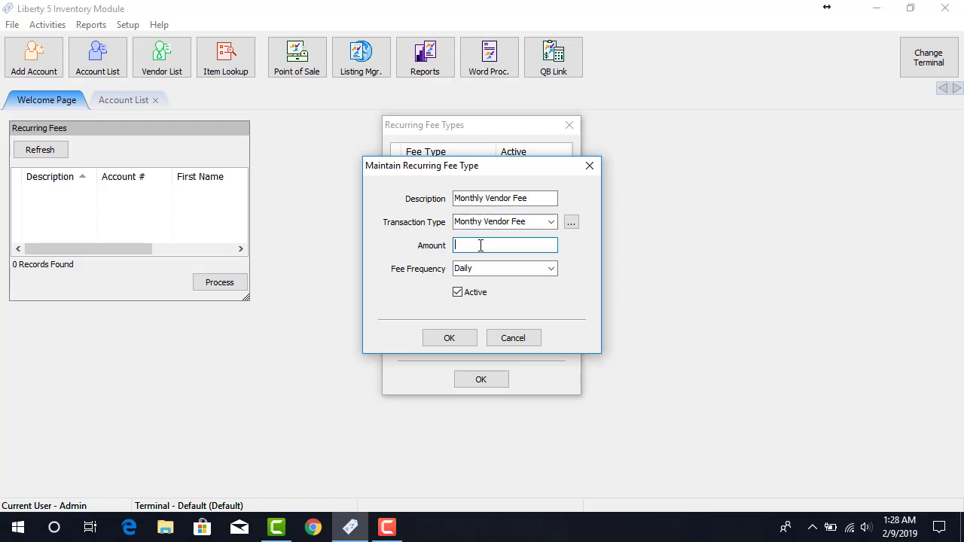
pyautogui.write('10.00')
pyautogui.click(497, 269)
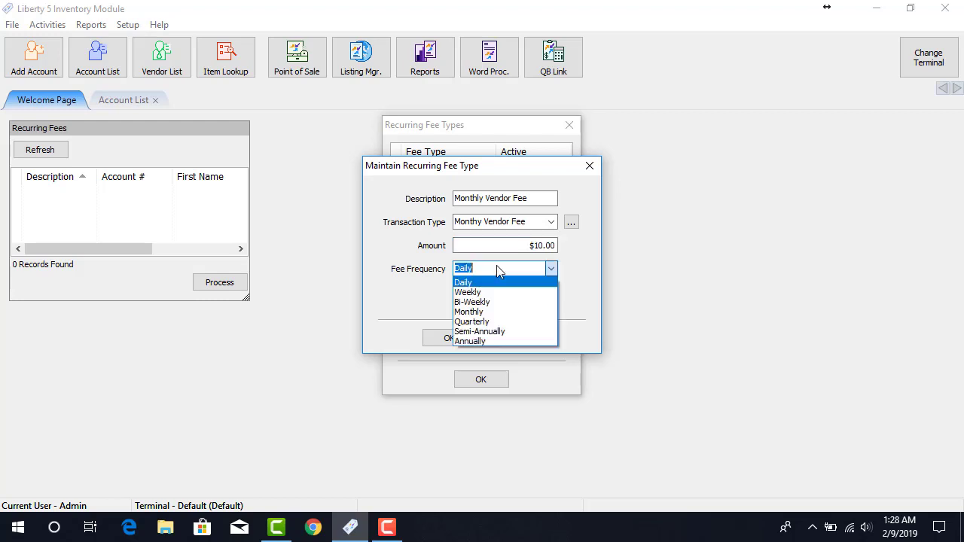
pyautogui.click(552, 269)
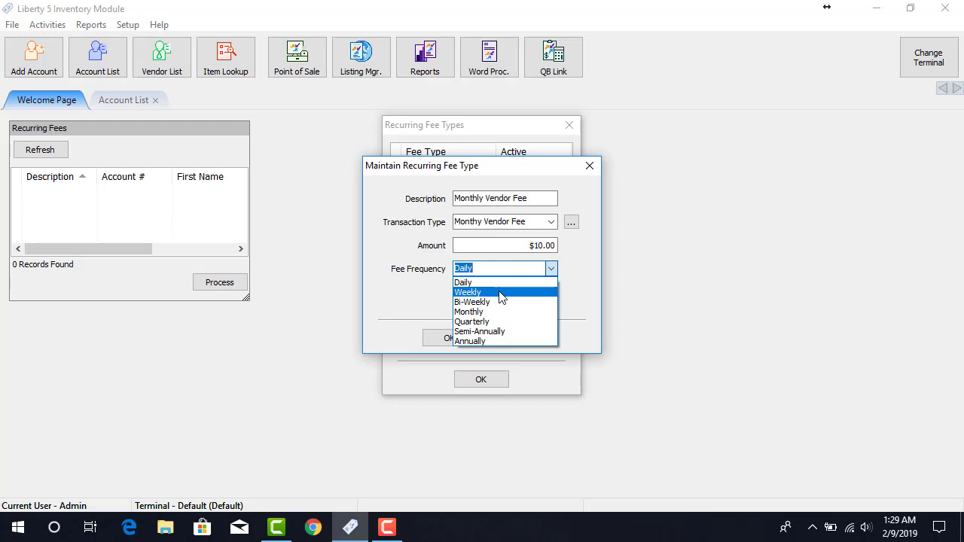
pyautogui.click(483, 312)
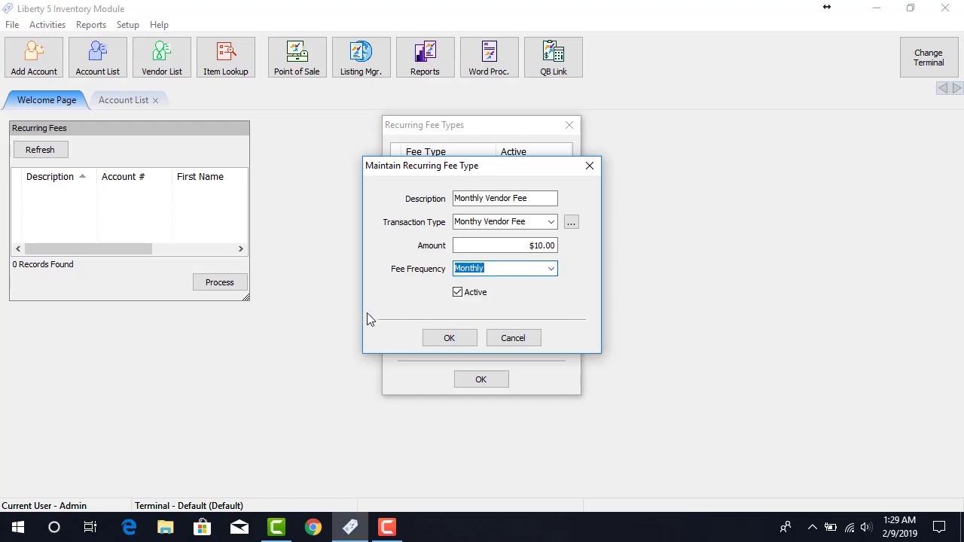
pyautogui.click(454, 339)
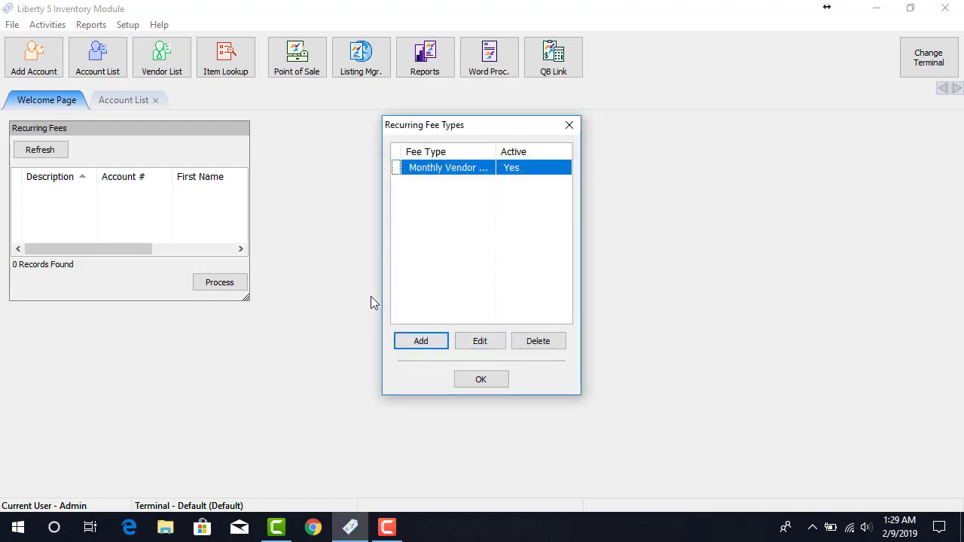
pyautogui.click(486, 379)
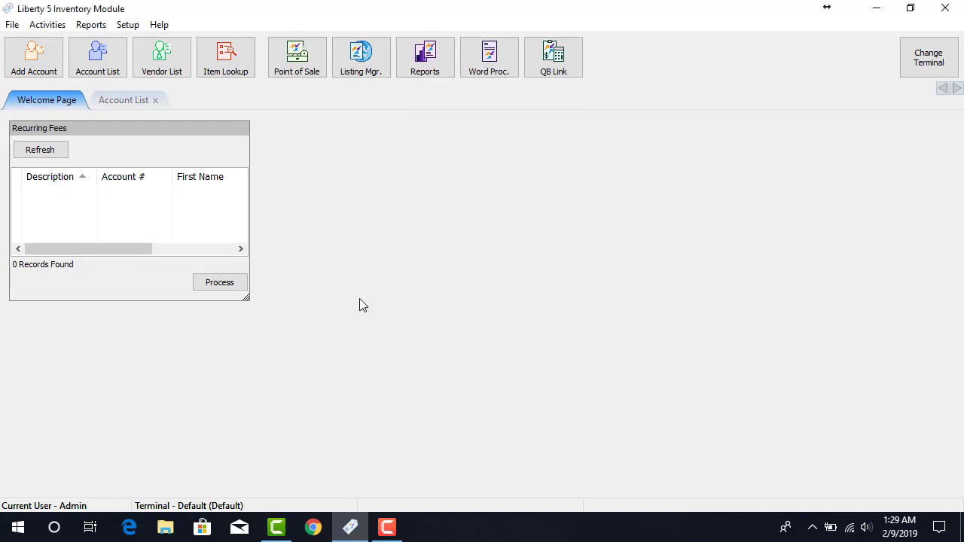
# - Open the first client in the account list and bring up that account's recurring fees
pyautogui.click(106, 74)
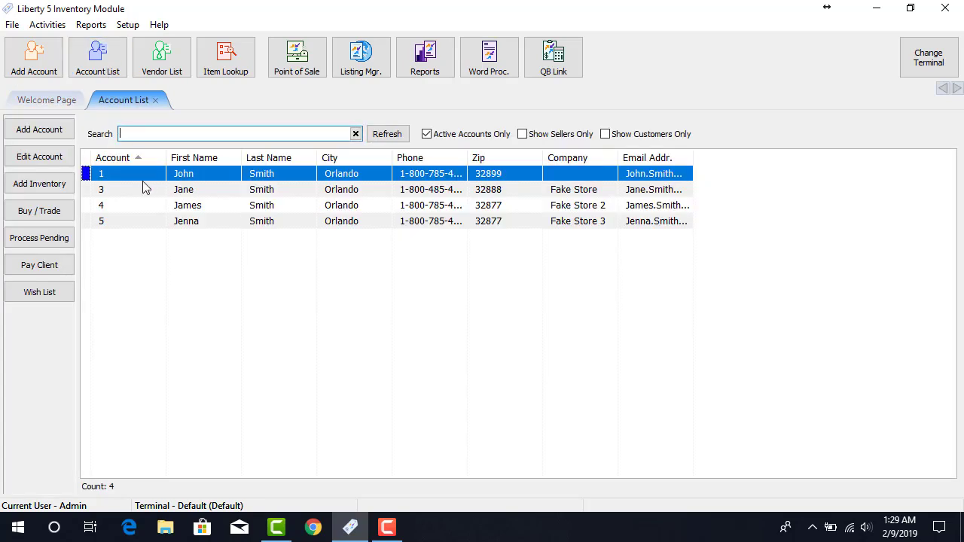
pyautogui.doubleClick(202, 180)
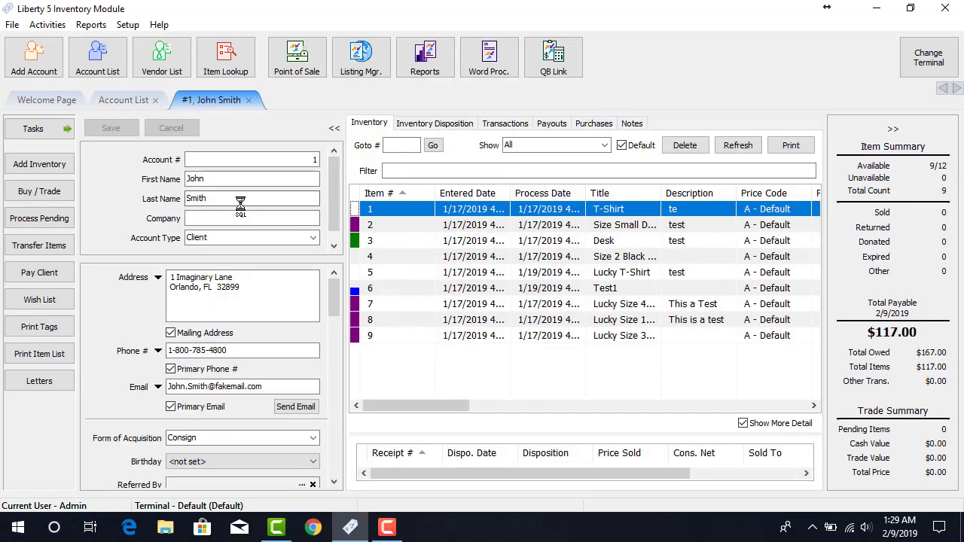
pyautogui.click(45, 136)
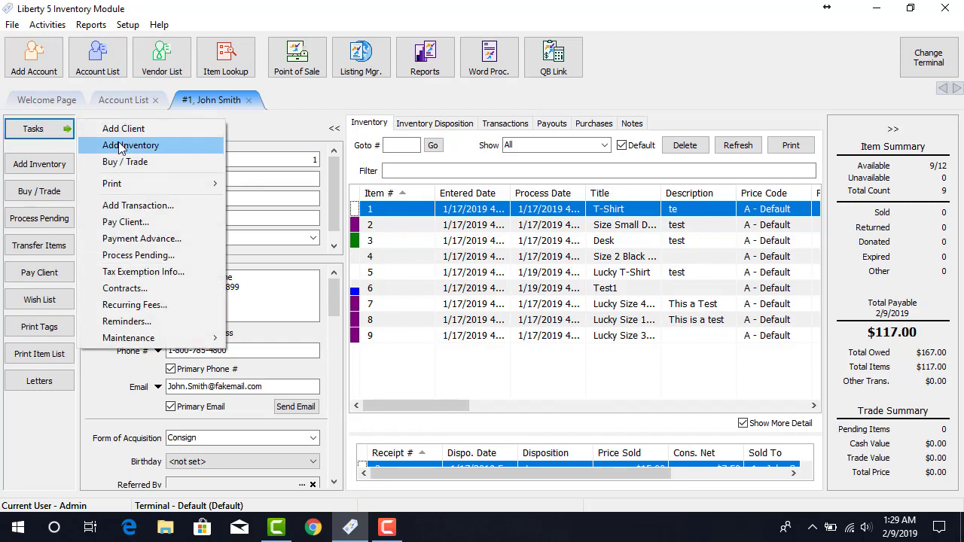
pyautogui.click(163, 311)
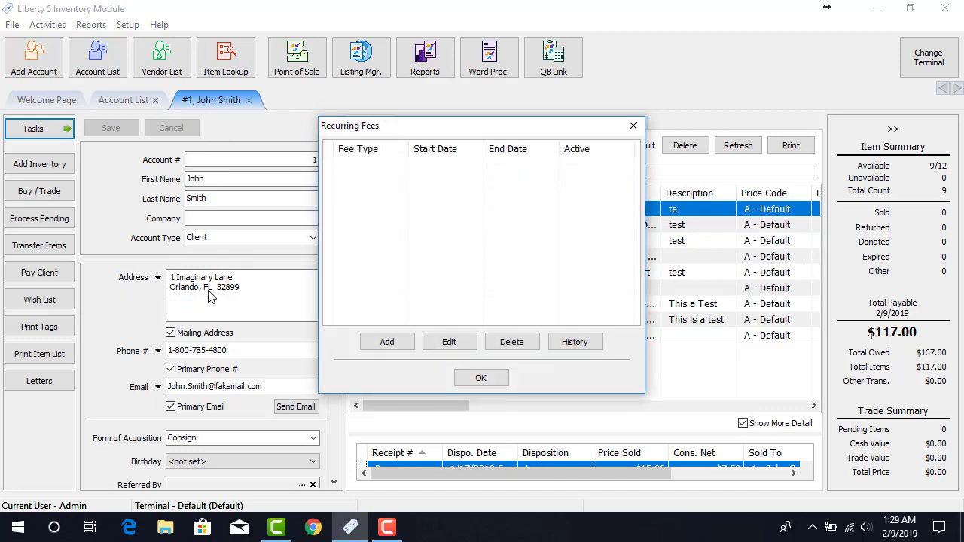
# - Add the Monthly Vendor Fee to the client's recurring fees, preview its transaction dates and save it
pyautogui.click(387, 342)
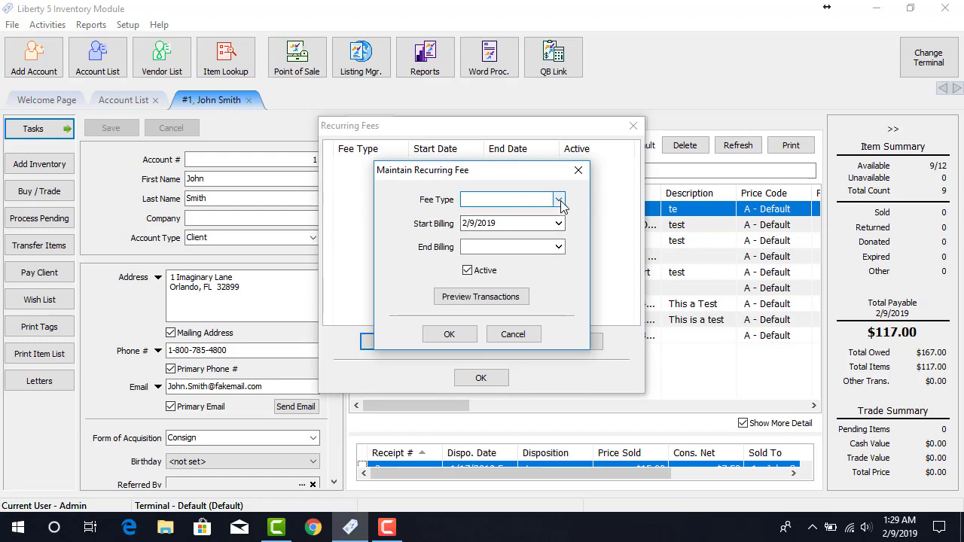
pyautogui.click(559, 199)
pyautogui.click(559, 212)
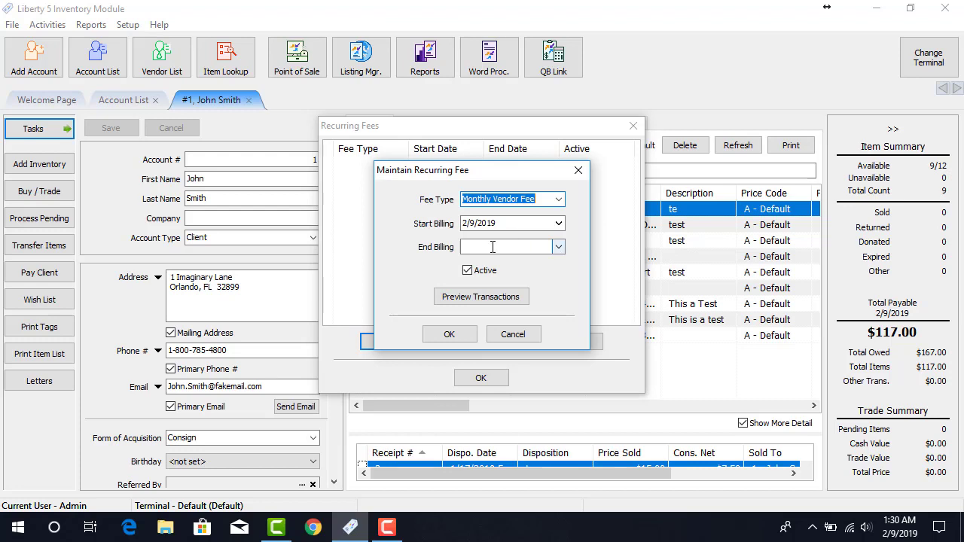
pyautogui.click(468, 298)
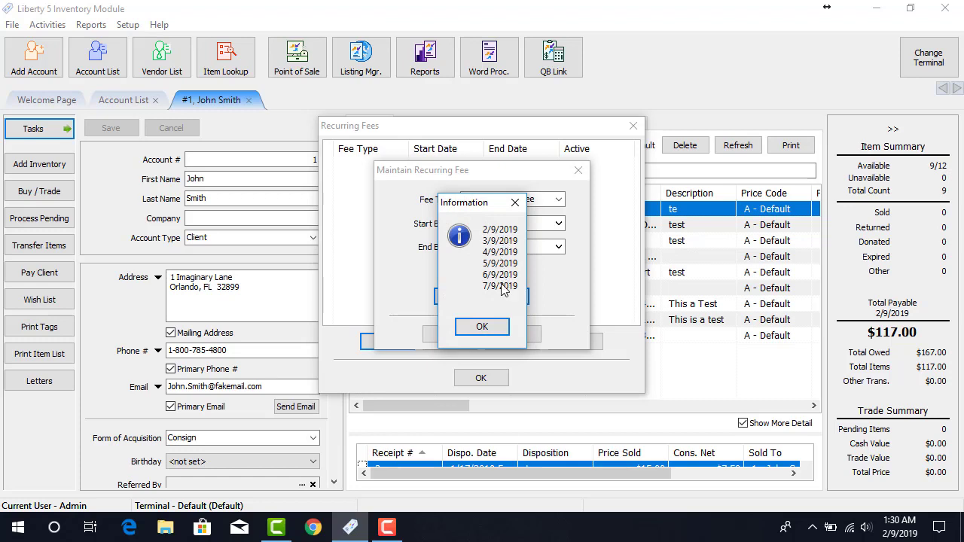
pyautogui.click(483, 327)
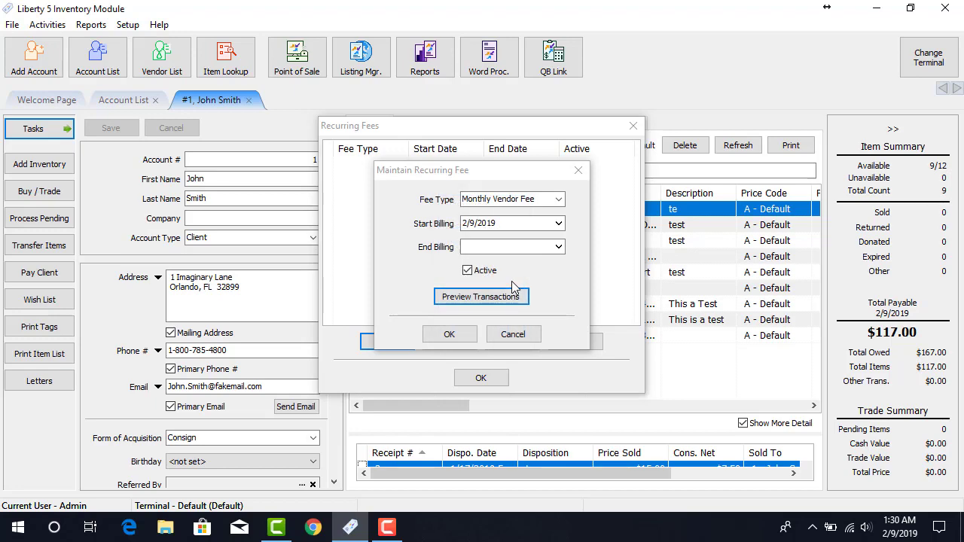
pyautogui.click(450, 332)
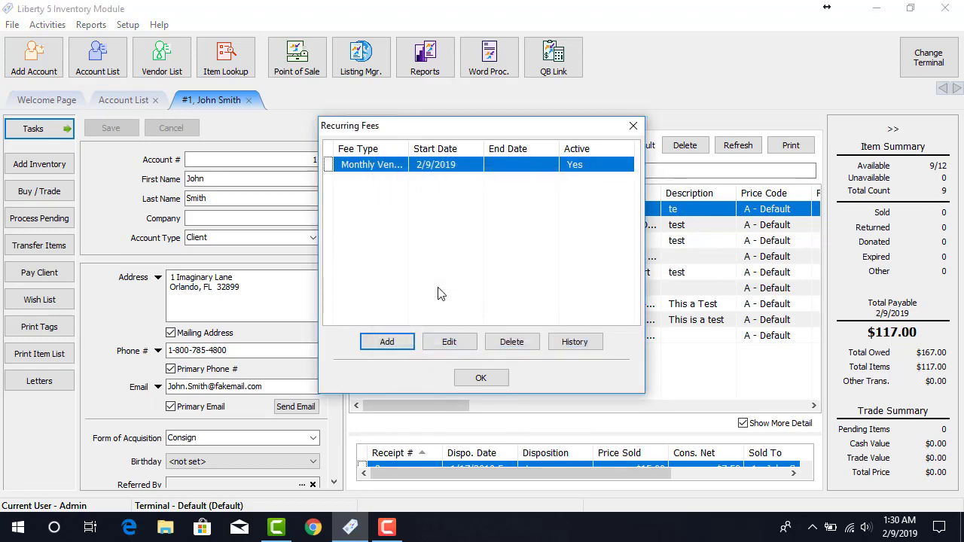
pyautogui.click(483, 380)
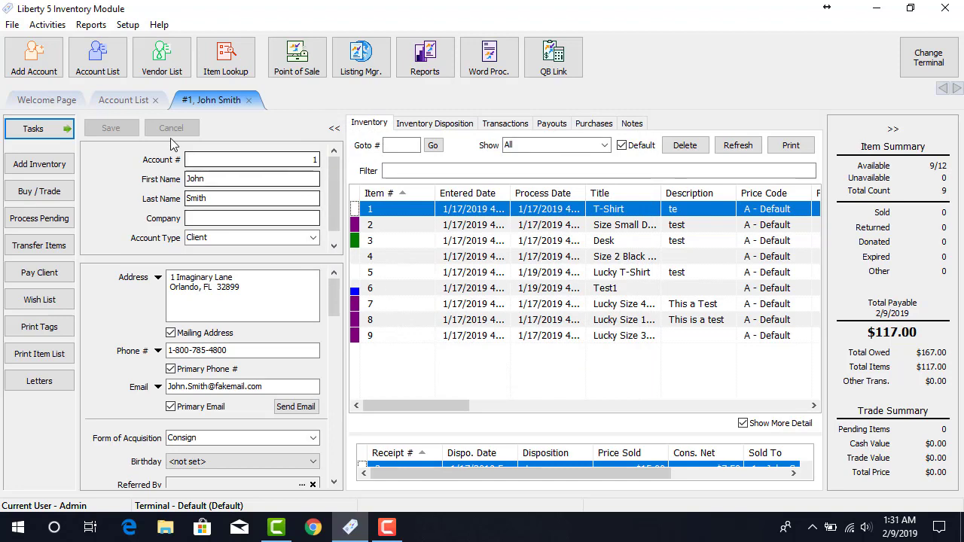
# - Refresh the Recurring Fees widget on the Welcome Page and process the listed vendor fee
pyautogui.click(67, 108)
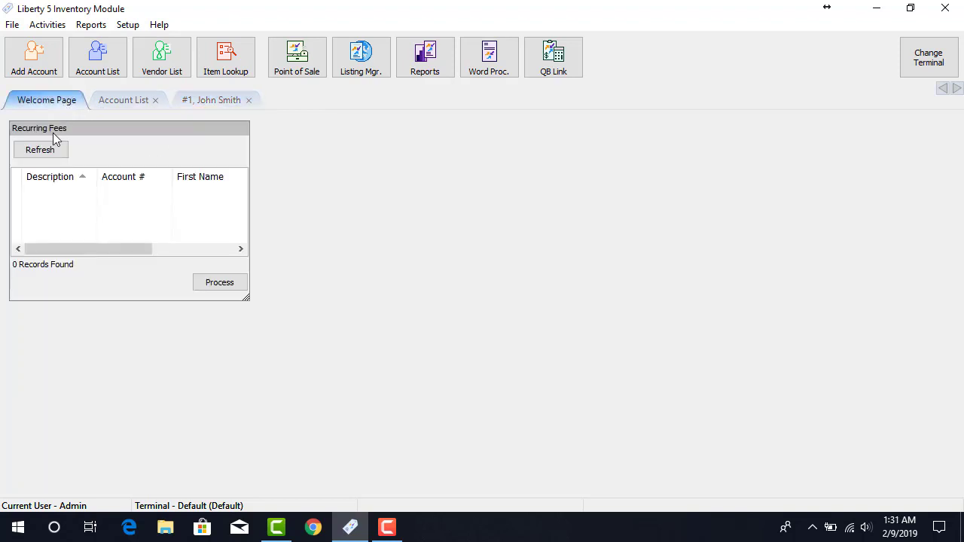
pyautogui.click(50, 152)
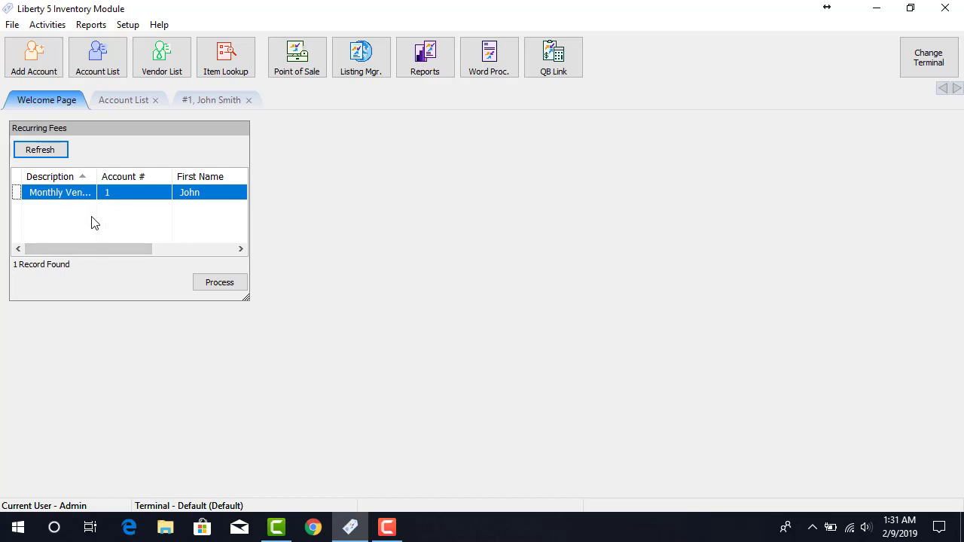
pyautogui.click(211, 286)
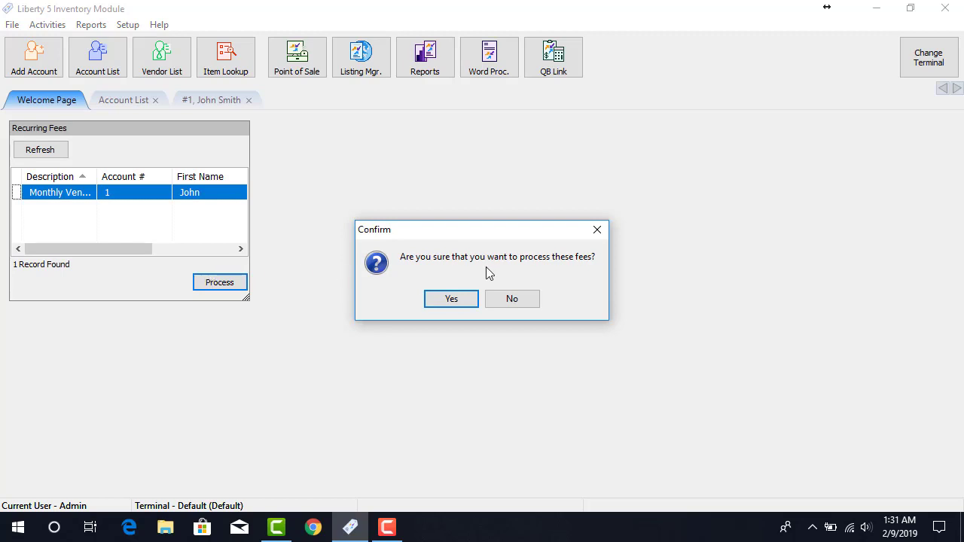
pyautogui.click(462, 300)
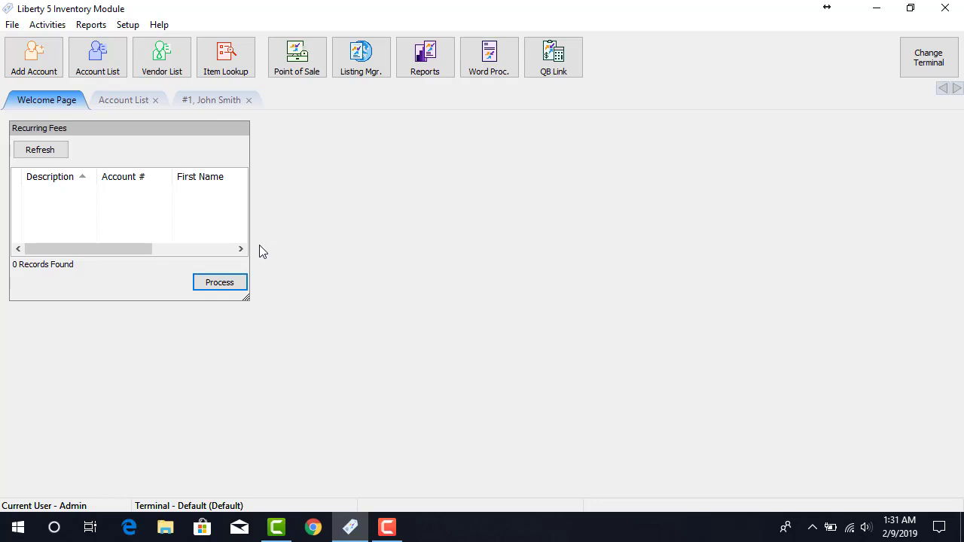
# - Return to the first client's account and refresh its transactions to check the processed vendor fee
pyautogui.click(125, 100)
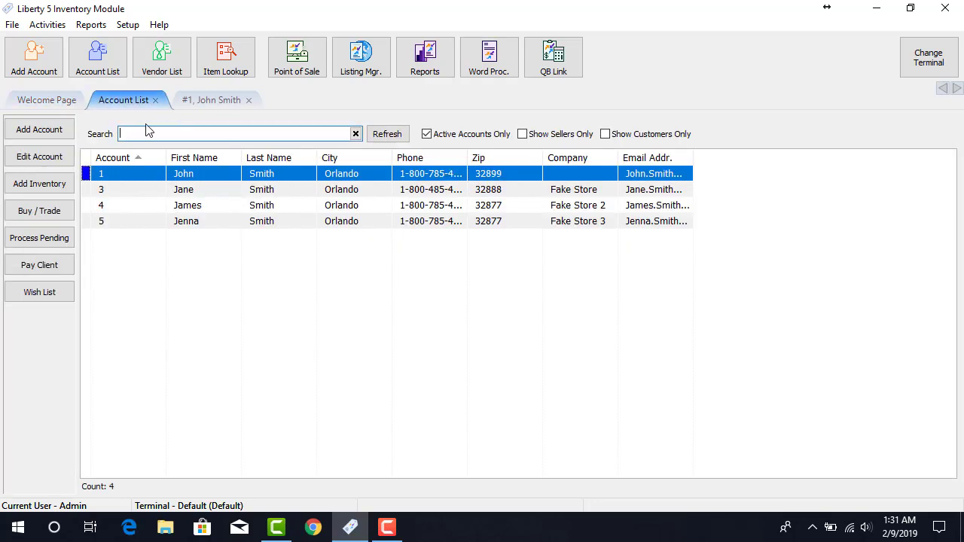
pyautogui.doubleClick(184, 175)
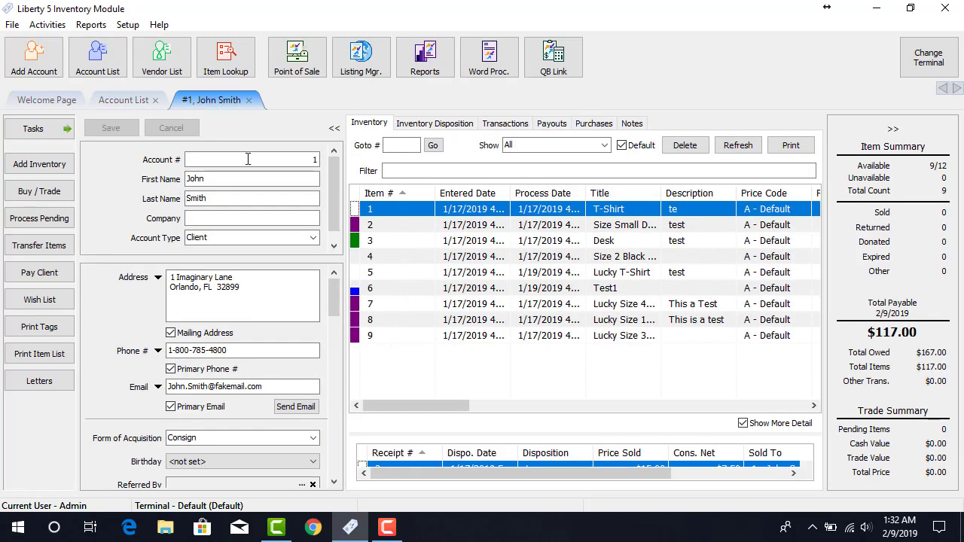
pyautogui.click(506, 126)
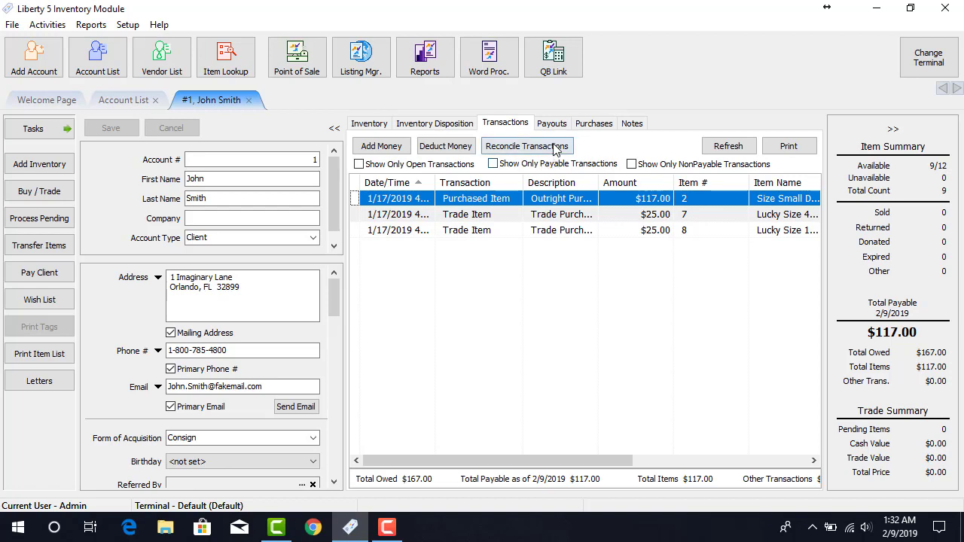
pyautogui.click(719, 149)
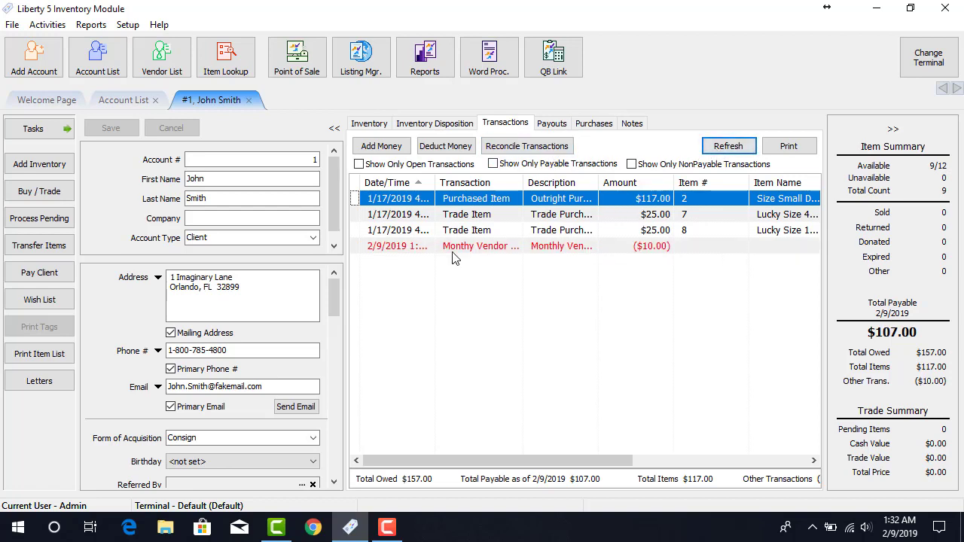